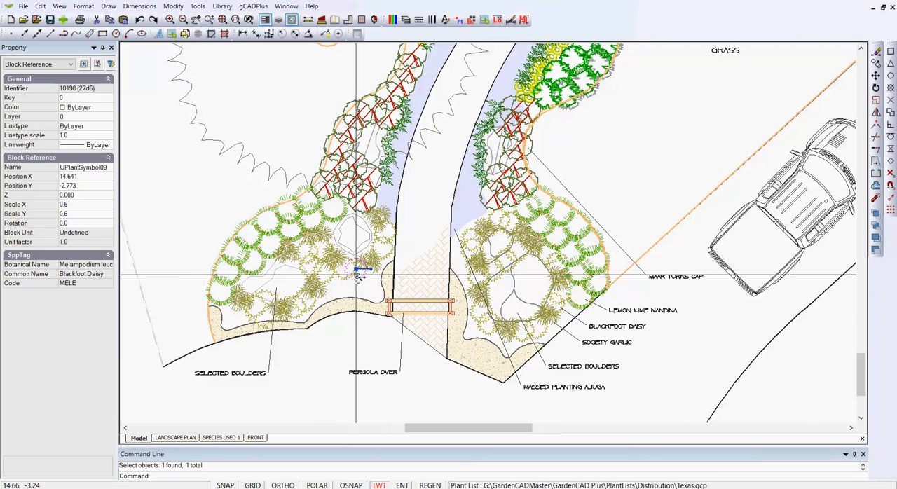
# Edit the Blackfoot Daisy plant block so its outline polyline is filled, closing the block editor to update the plan
pyautogui.scroll(1, 358, 276)
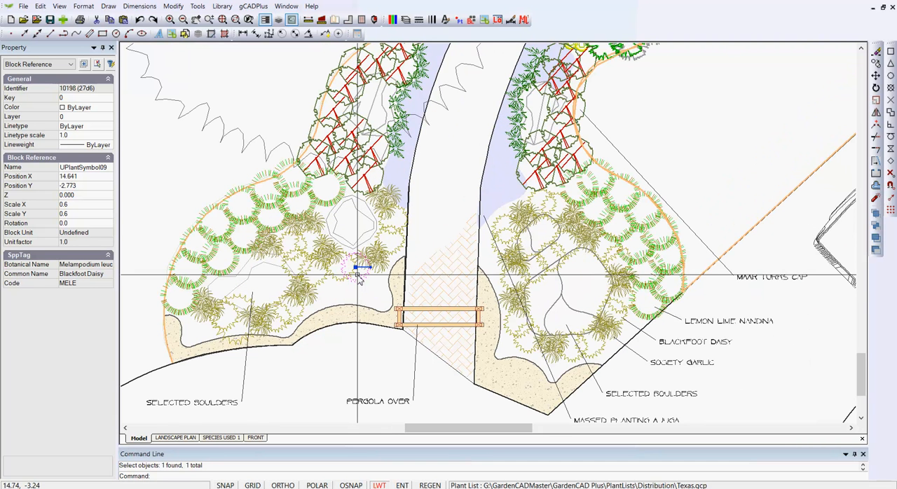
pyautogui.rightClick(359, 277)
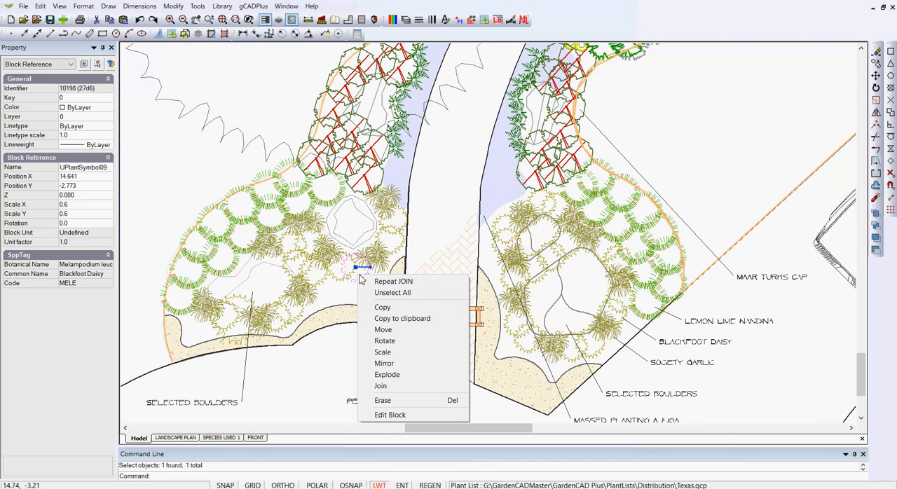
pyautogui.click(398, 415)
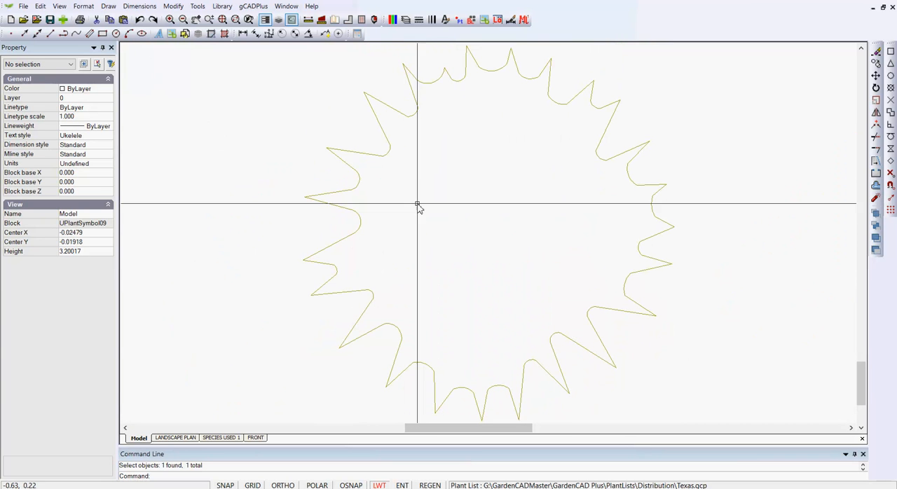
pyautogui.click(403, 116)
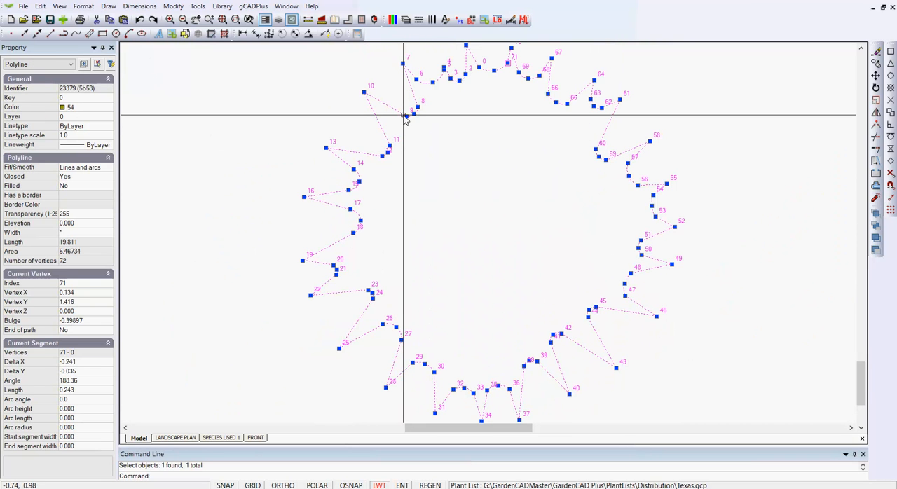
pyautogui.doubleClick(92, 187)
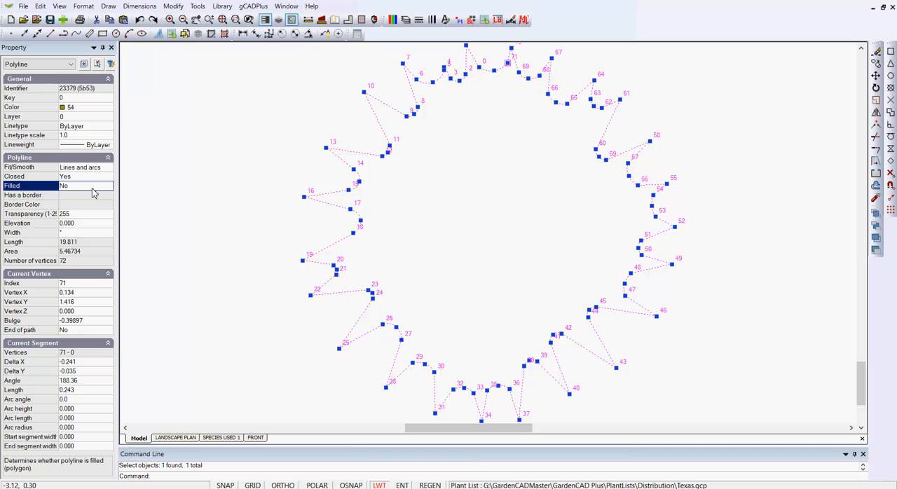
pyautogui.rightClick(247, 220)
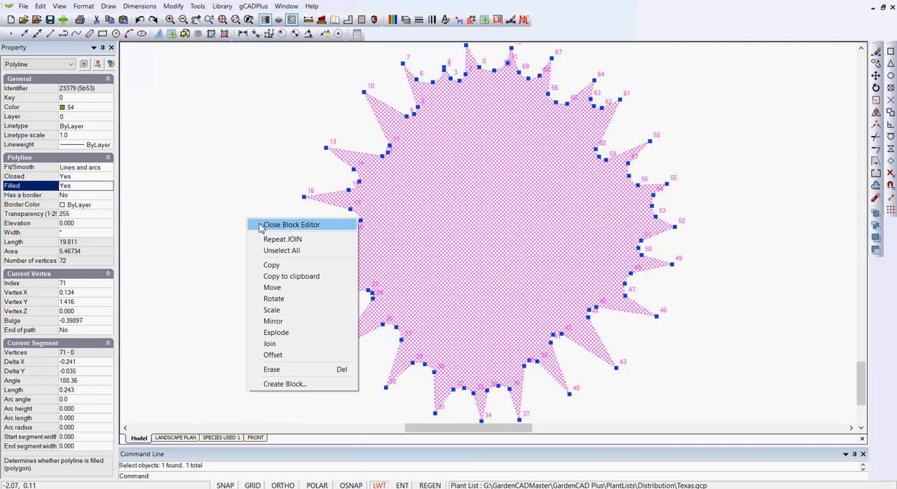
pyautogui.click(266, 224)
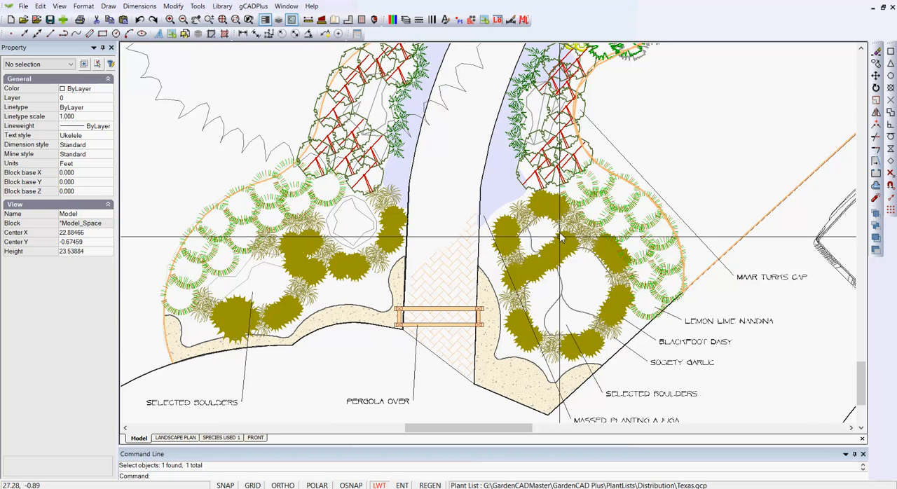
# Edit the Blackfoot Daisy block again, set its filled outline to true color 230,232,157, and return to the plan
pyautogui.click(358, 276)
pyautogui.rightClick(357, 275)
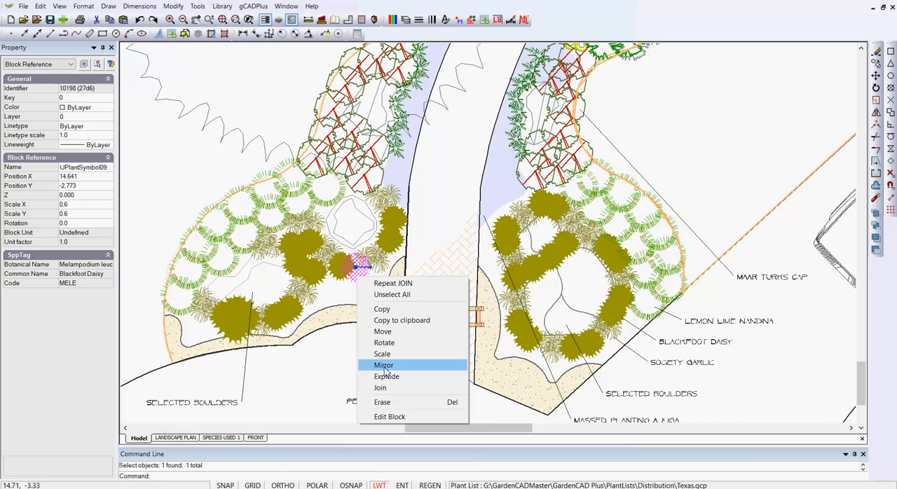
pyautogui.click(387, 417)
pyautogui.click(394, 214)
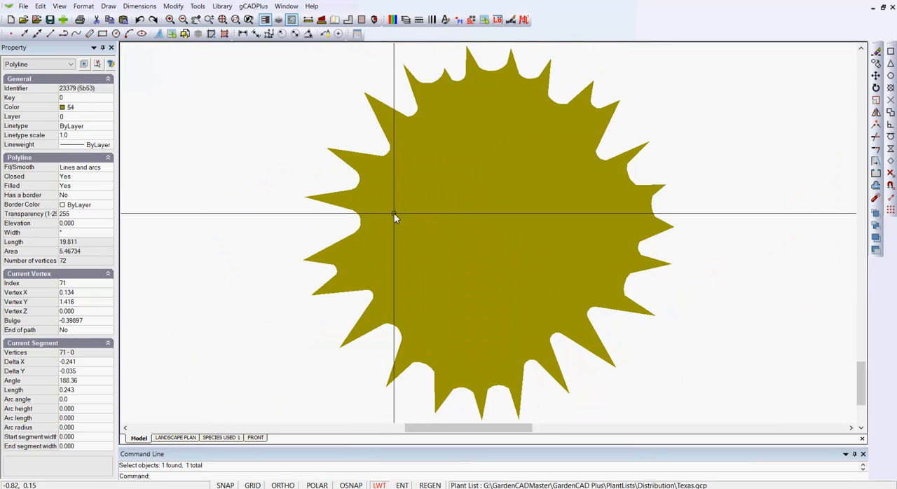
pyautogui.click(109, 110)
pyautogui.click(109, 110)
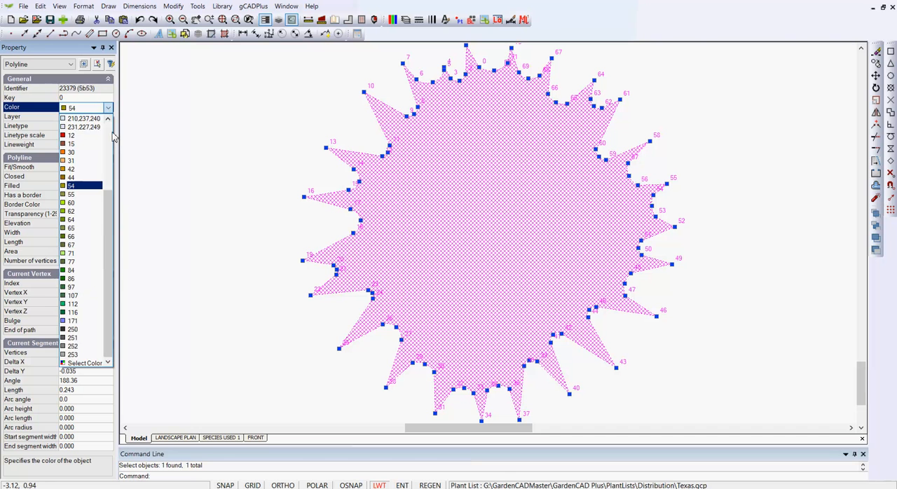
pyautogui.click(91, 361)
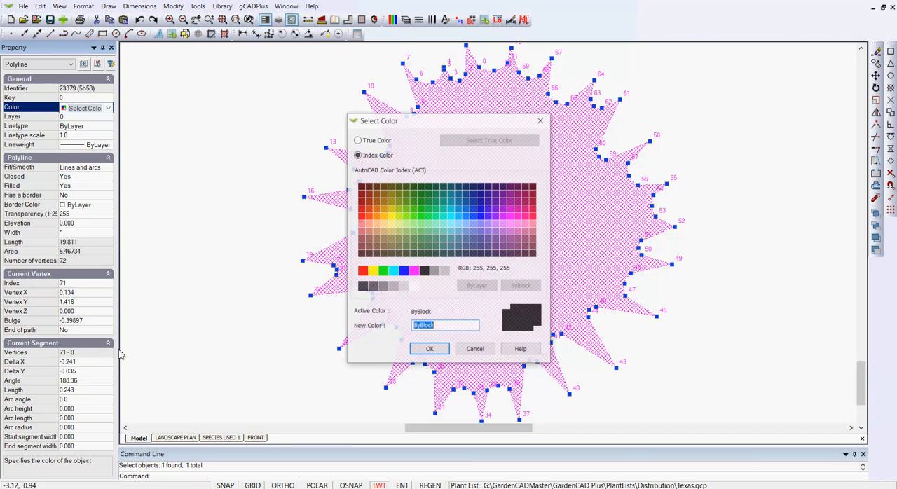
pyautogui.click(357, 140)
pyautogui.click(451, 140)
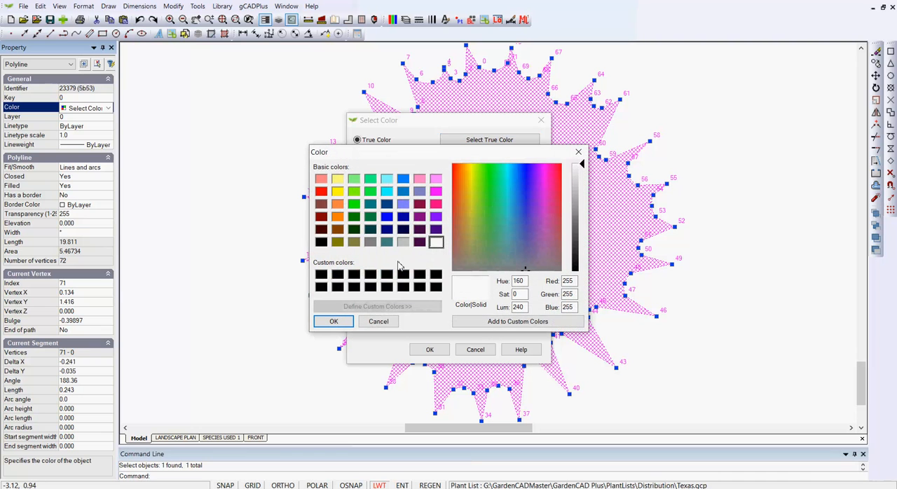
pyautogui.click(477, 220)
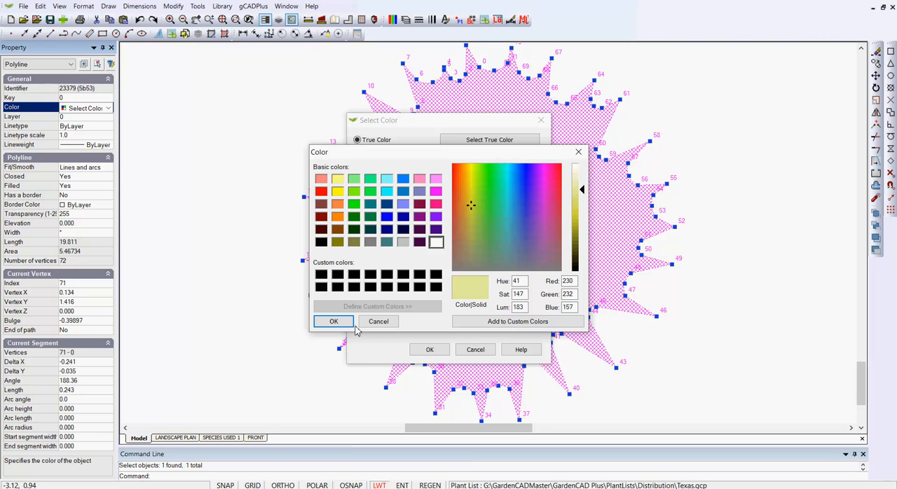
pyautogui.click(334, 321)
pyautogui.click(429, 349)
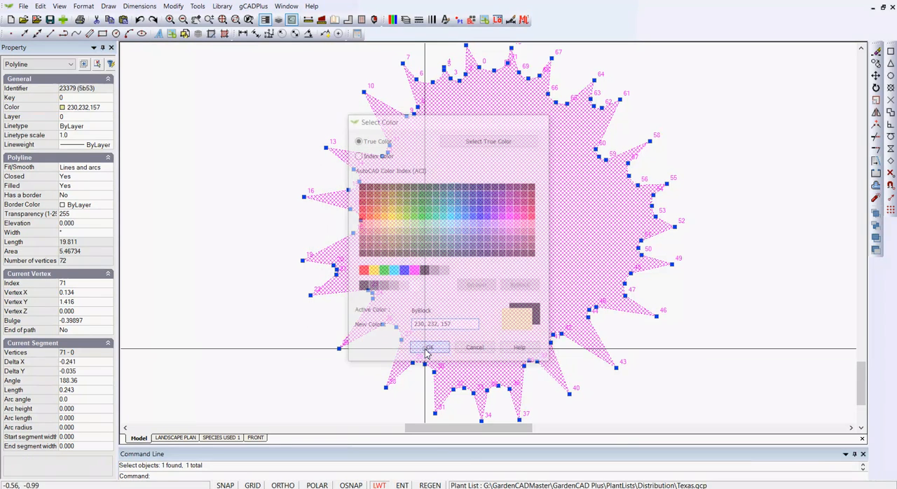
pyautogui.rightClick(273, 254)
pyautogui.click(288, 253)
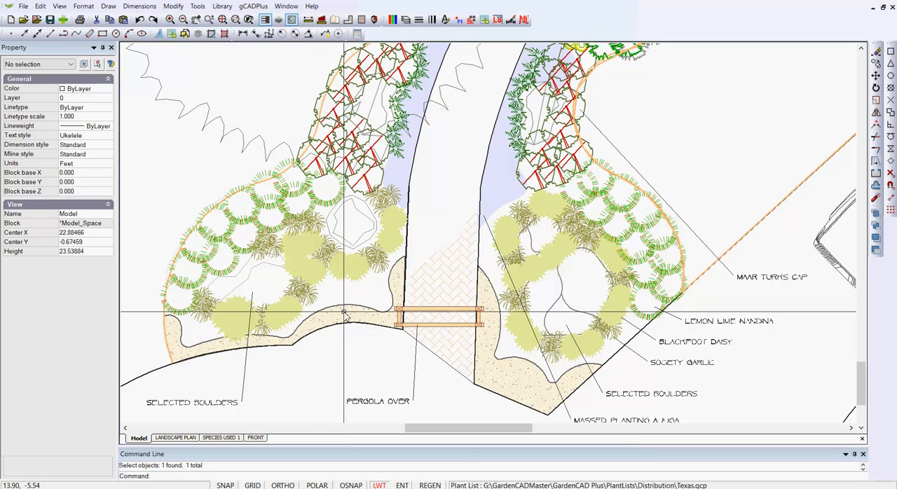
# Bring the six Blackfoot Daisy symbols below and beside the boulder west of the path to the back of the draw order
pyautogui.scroll(2, 343, 273)
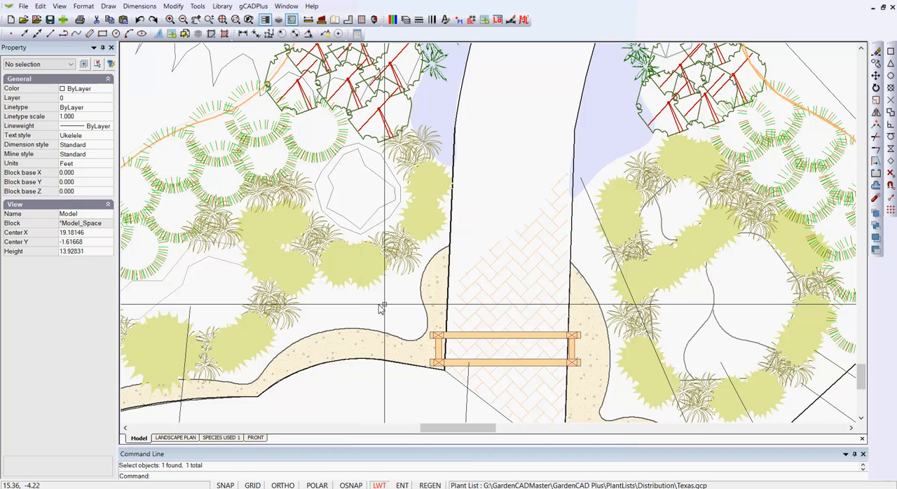
pyautogui.click(359, 260)
pyautogui.click(333, 279)
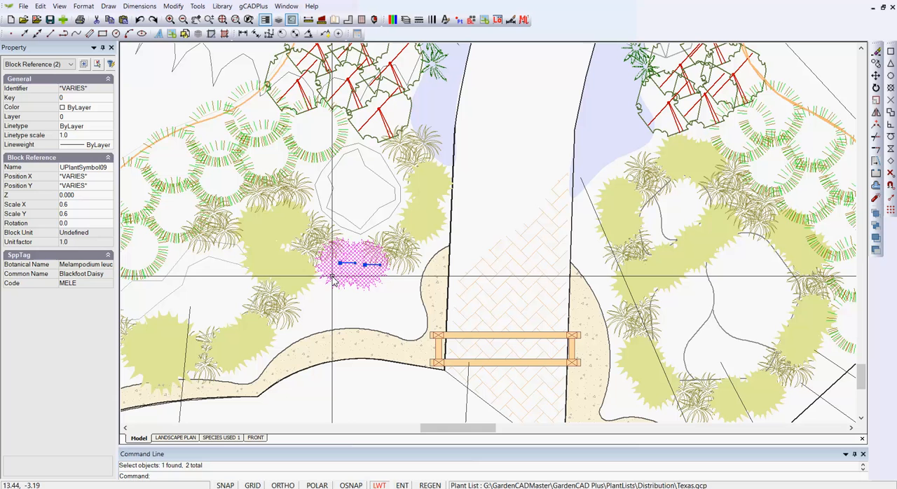
pyautogui.click(291, 275)
pyautogui.click(289, 223)
pyautogui.click(258, 237)
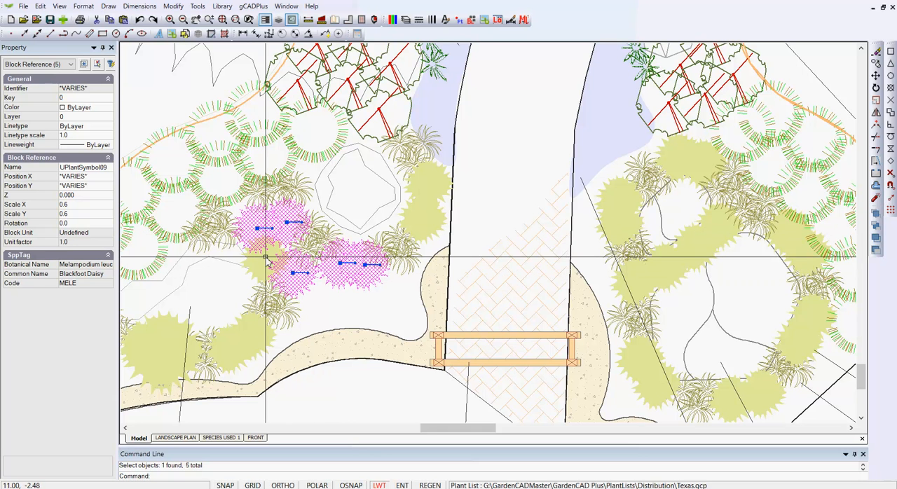
pyautogui.click(269, 256)
pyautogui.click(200, 7)
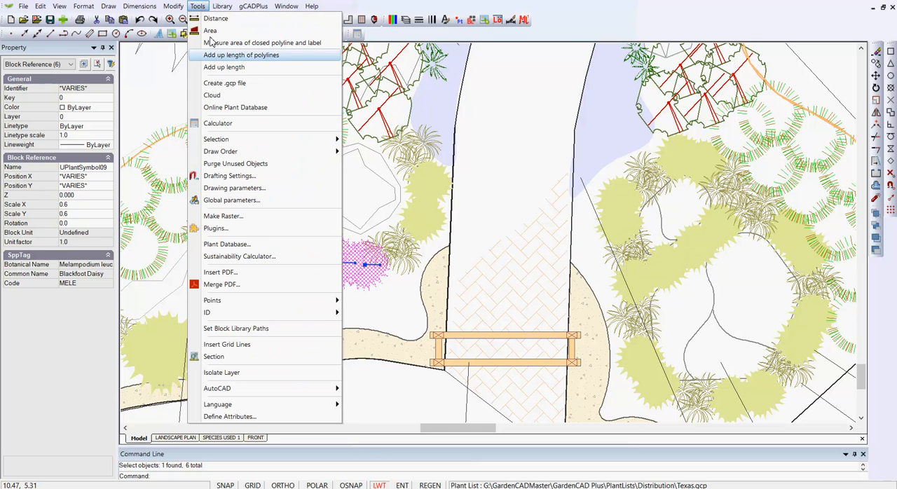
pyautogui.moveTo(286, 156)
pyautogui.click(367, 168)
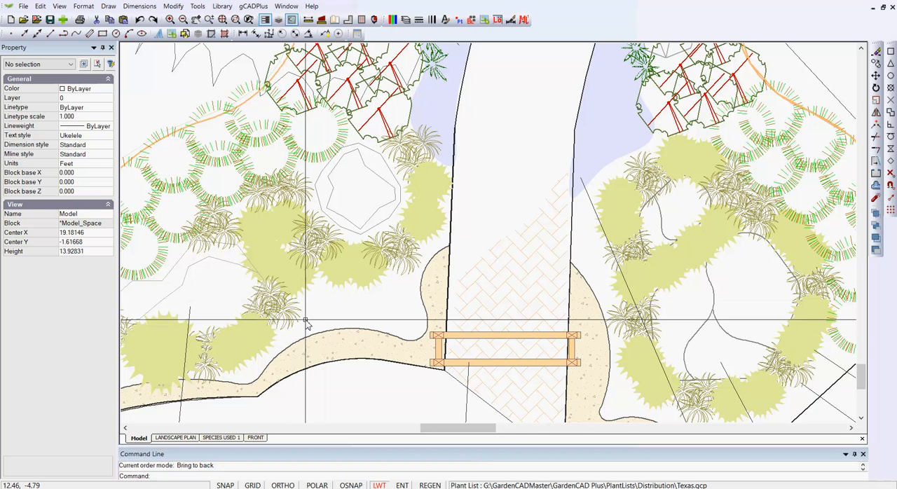
# Open the Boulders block east of the path for editing and set all its linework to true color 239,220,182
pyautogui.click(707, 325)
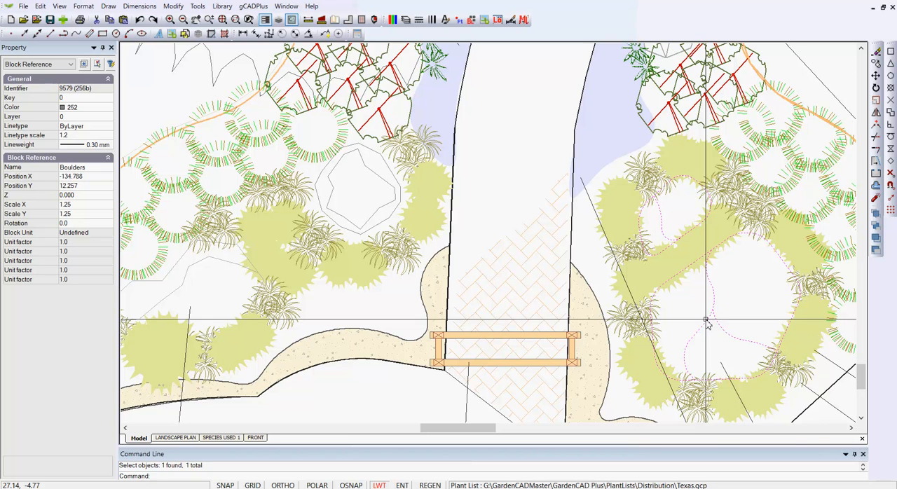
pyautogui.rightClick(706, 323)
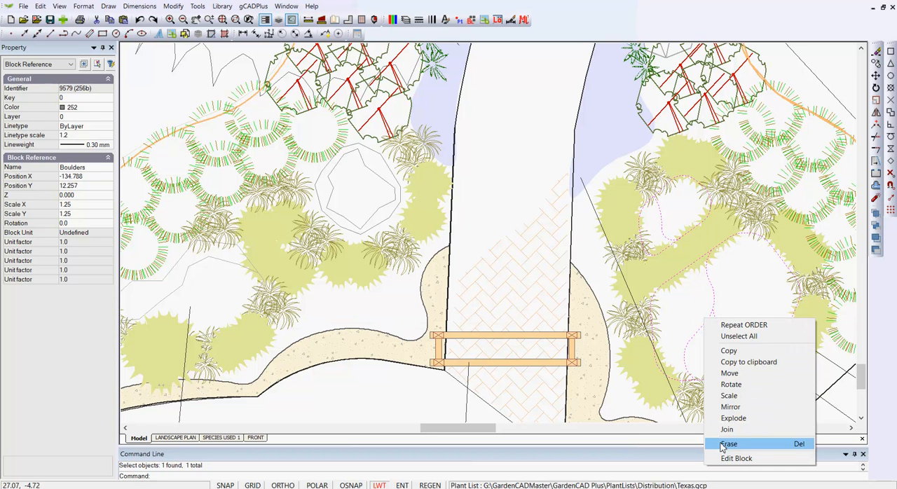
pyautogui.click(735, 459)
pyautogui.scroll(-3, 669, 422)
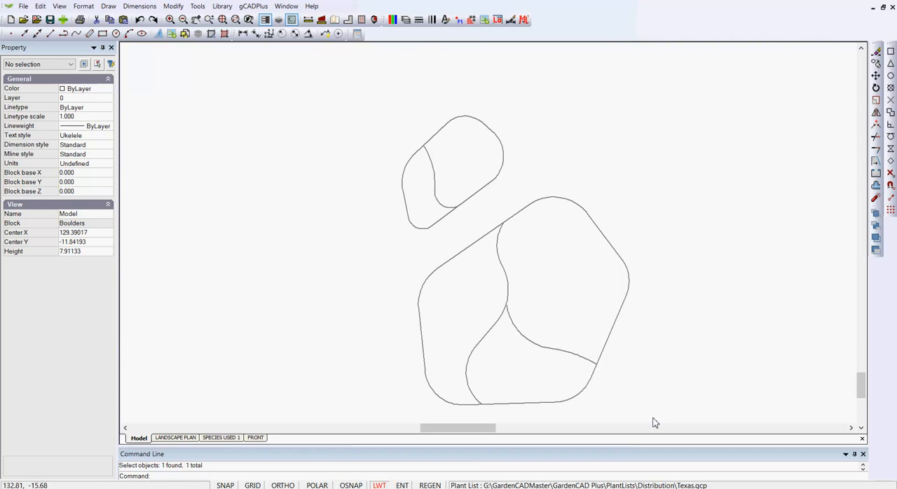
pyautogui.moveTo(652, 418)
pyautogui.mouseDown()
pyautogui.moveTo(482, 292)
pyautogui.moveTo(366, 144)
pyautogui.moveTo(361, 107)
pyautogui.mouseUp()
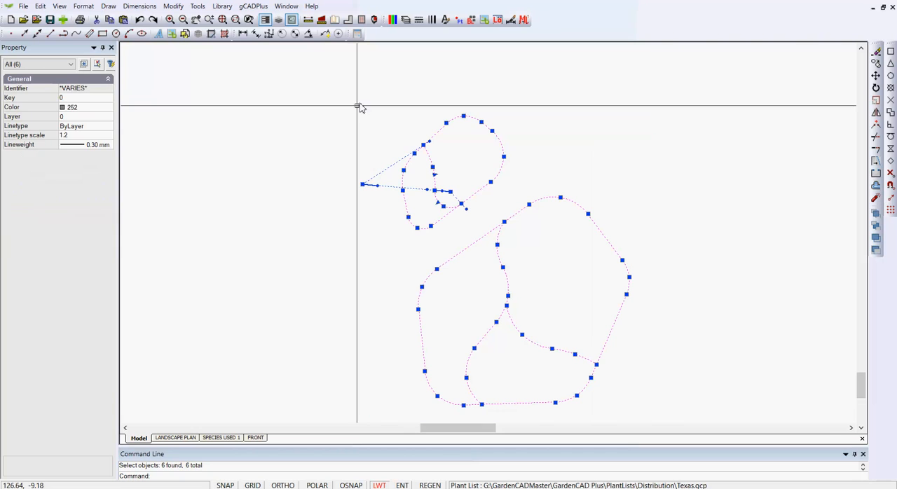
pyautogui.click(107, 110)
pyautogui.click(108, 109)
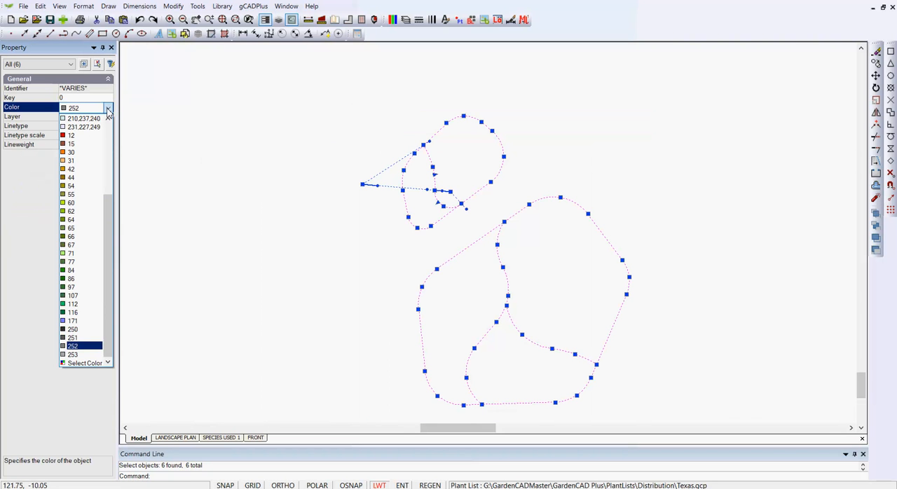
pyautogui.click(97, 364)
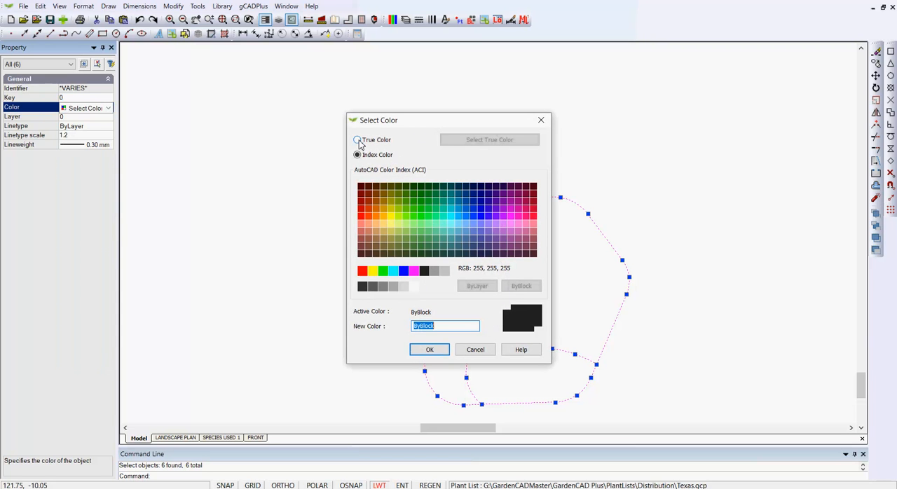
pyautogui.click(470, 144)
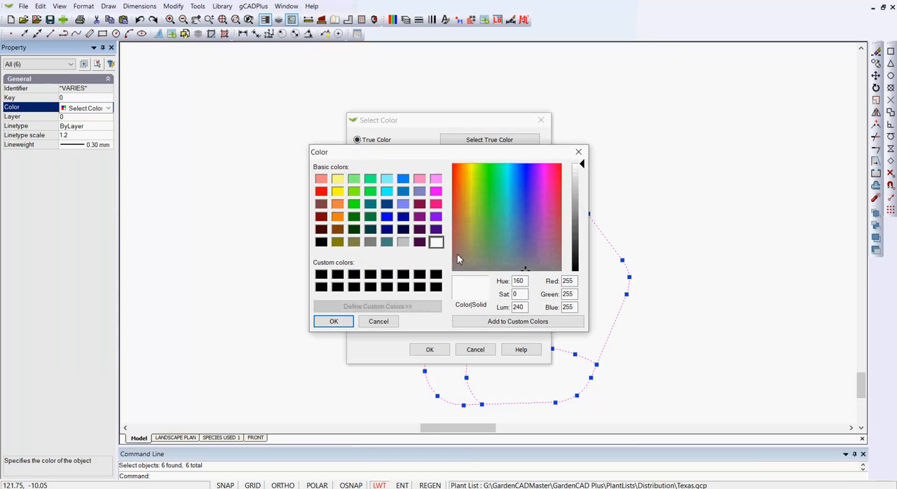
pyautogui.click(467, 182)
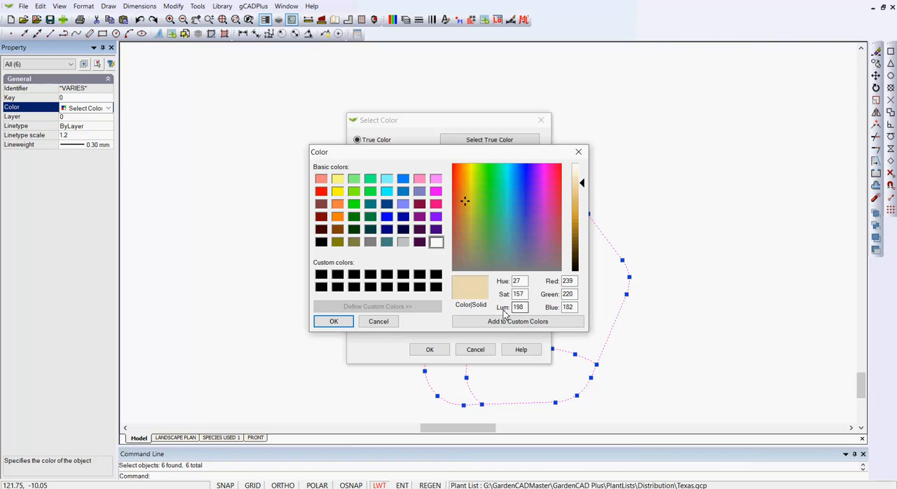
pyautogui.click(333, 321)
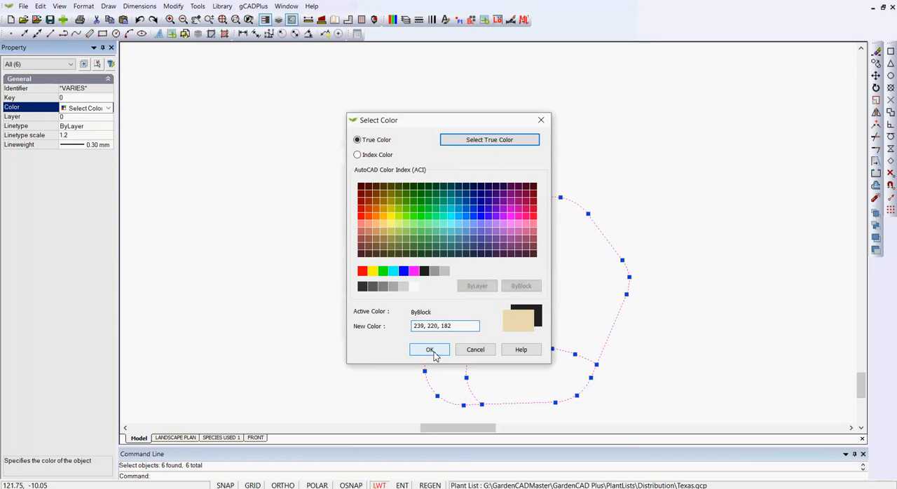
pyautogui.click(431, 349)
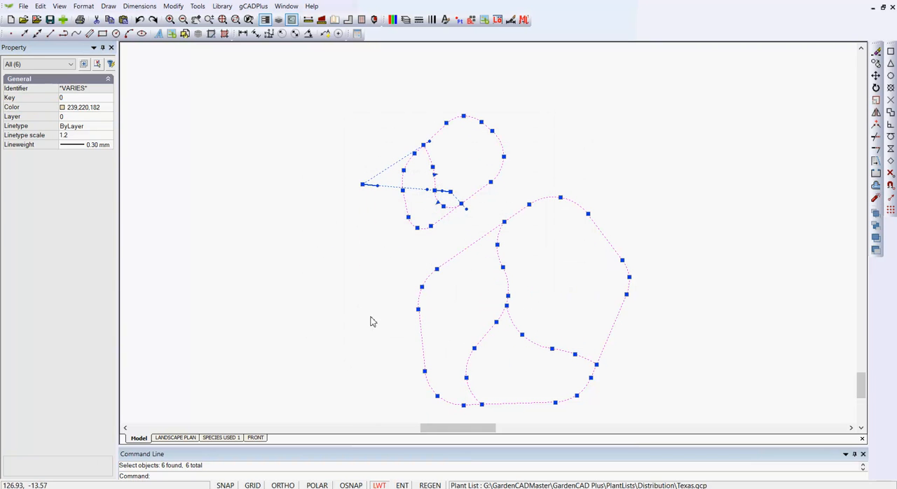
# Fill the large boulder's outline polyline and bring it to the back of the draw order
pyautogui.press('Escape')
pyautogui.click(604, 237)
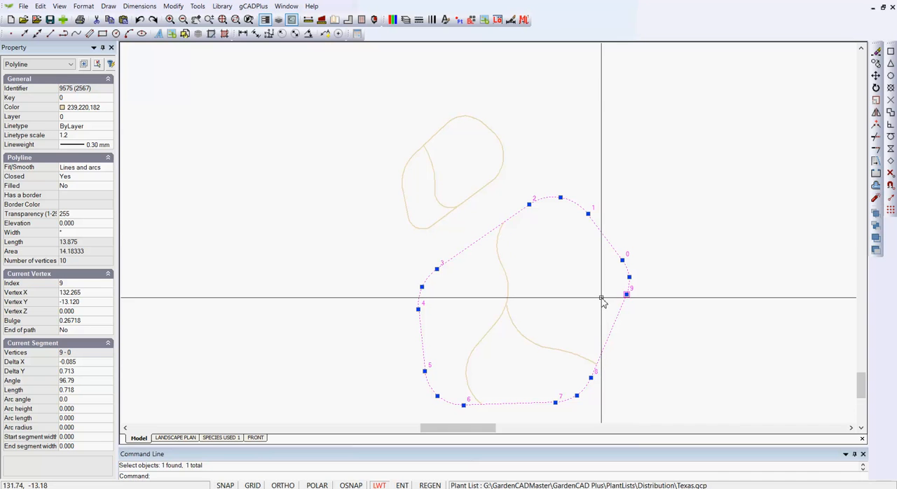
pyautogui.doubleClick(79, 186)
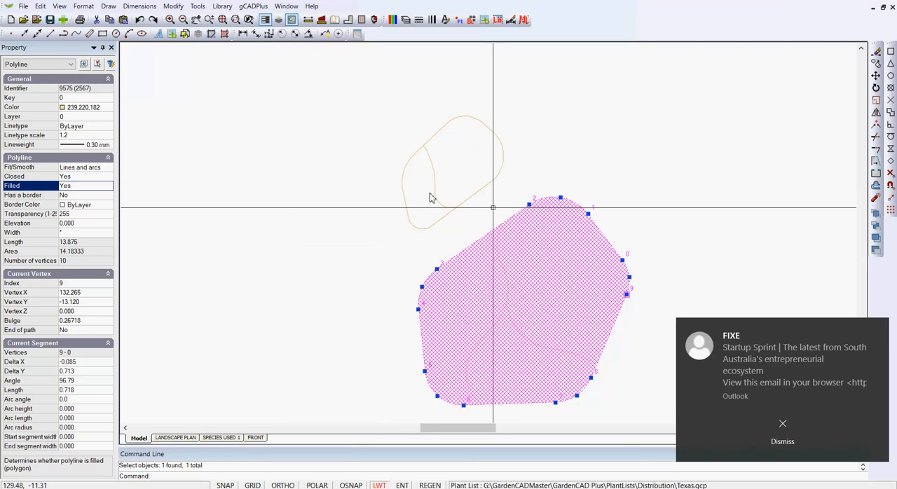
pyautogui.click(783, 434)
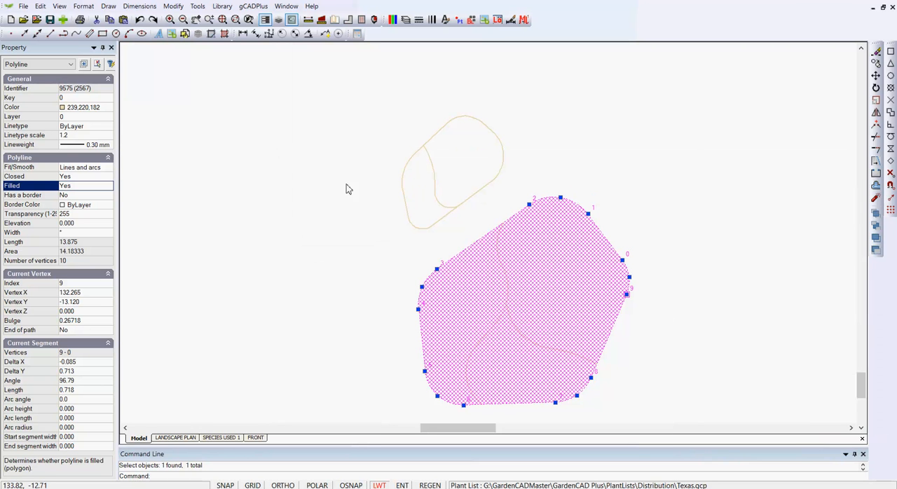
pyautogui.click(197, 7)
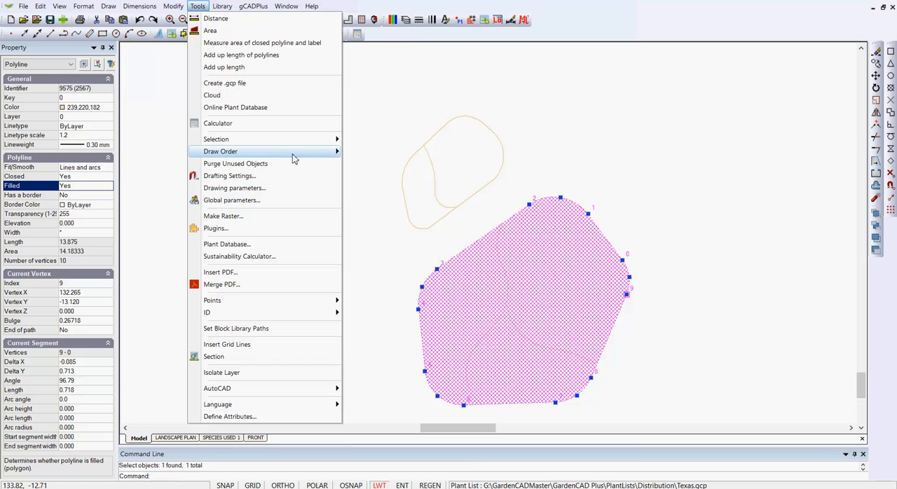
pyautogui.moveTo(291, 153)
pyautogui.click(376, 164)
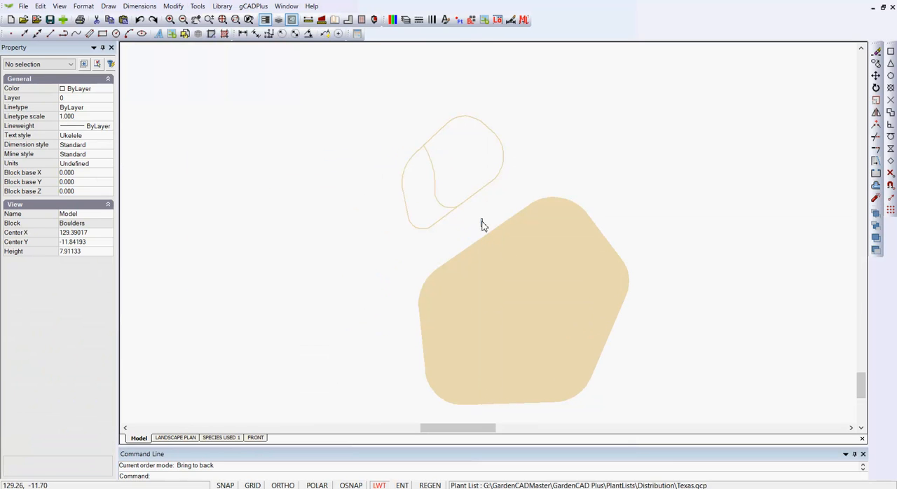
# Select the boulders' interior detail lines without the large filled outline and set their color to 252
pyautogui.moveTo(481, 220); pyautogui.dragTo(608, 414)
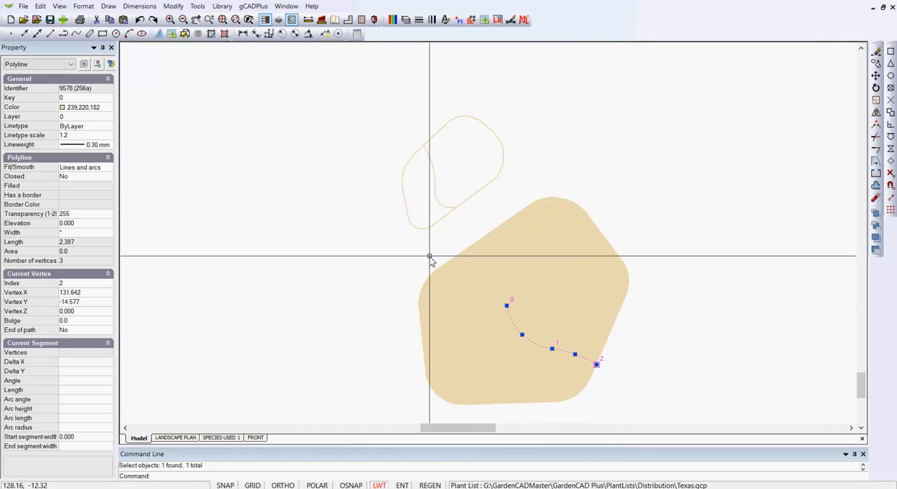
pyautogui.moveTo(348, 208); pyautogui.dragTo(553, 322)
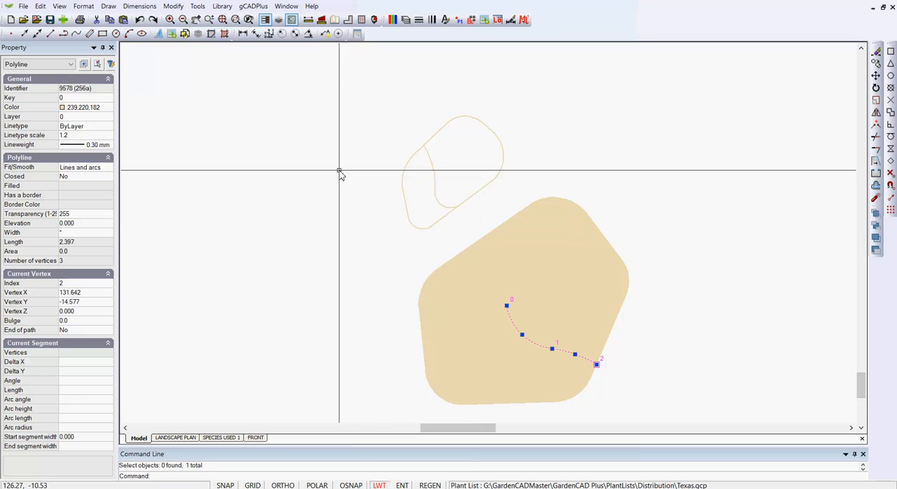
pyautogui.moveTo(339, 170); pyautogui.dragTo(655, 415)
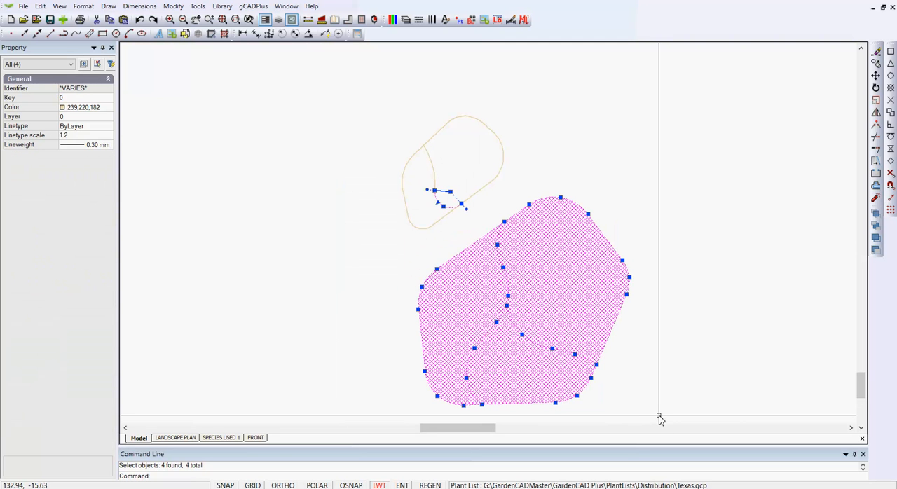
pyautogui.keyDown('shift'); pyautogui.click(447, 324); pyautogui.keyUp('shift')
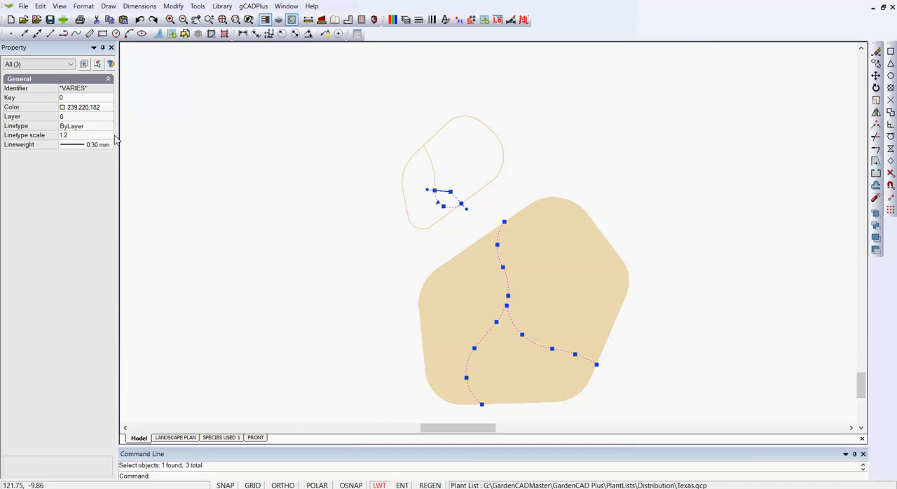
pyautogui.click(106, 108)
pyautogui.click(108, 109)
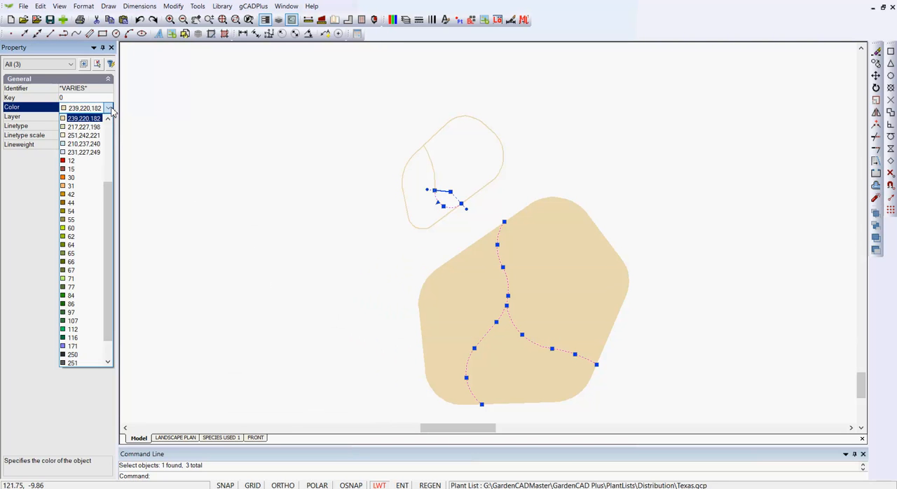
pyautogui.scroll(-1, 98, 252)
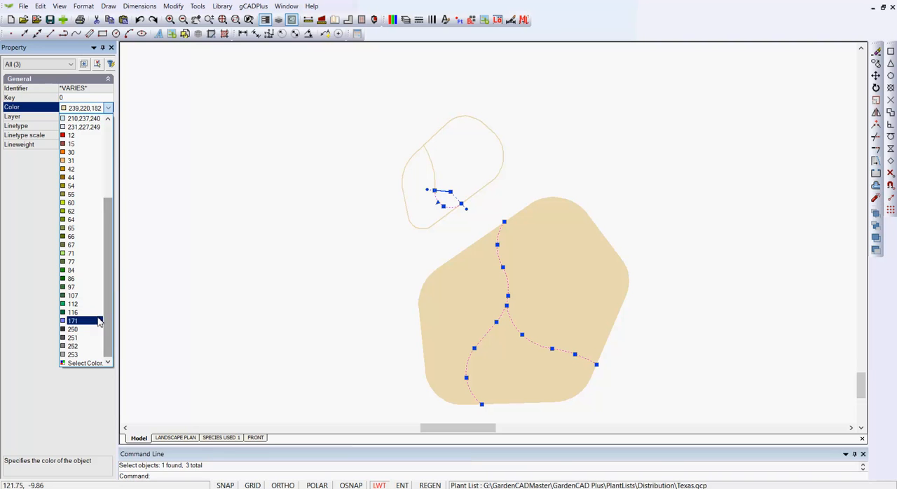
pyautogui.click(78, 346)
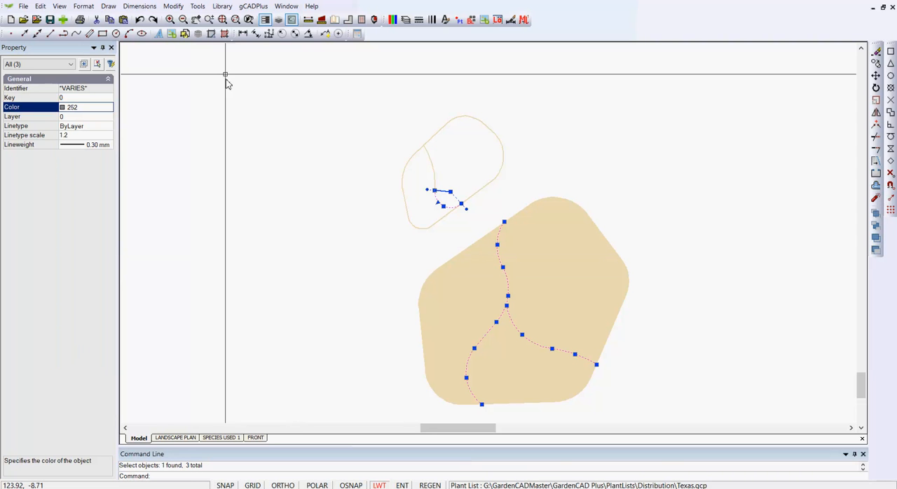
# Bring the selected boulder detail lines to the front of the draw order and close the block editor
pyautogui.click(198, 7)
pyautogui.moveTo(295, 153)
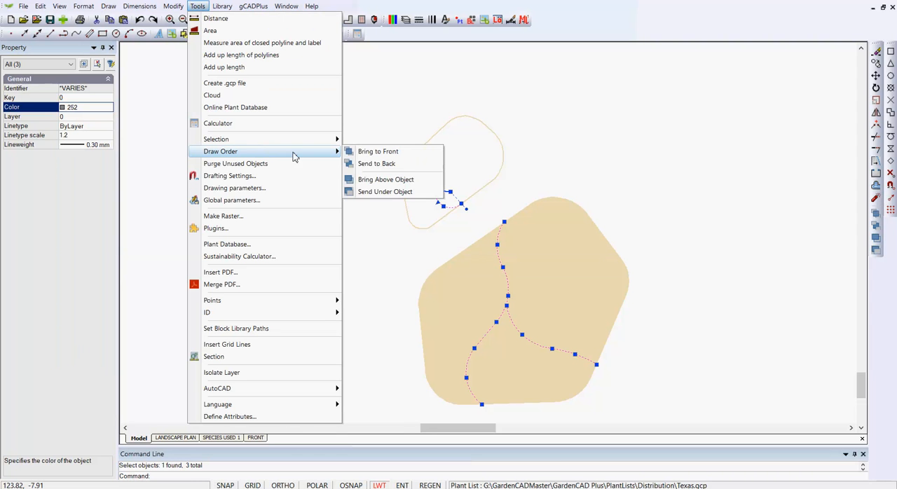
pyautogui.click(387, 155)
pyautogui.rightClick(364, 237)
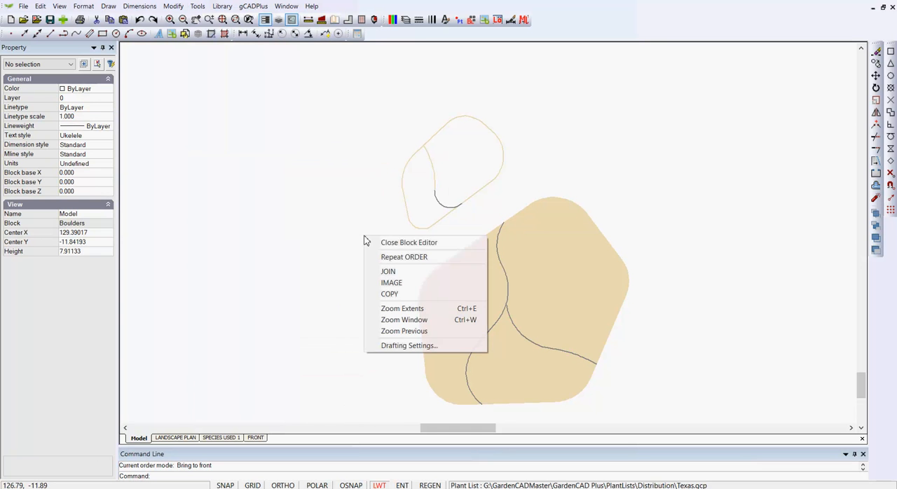
pyautogui.click(404, 245)
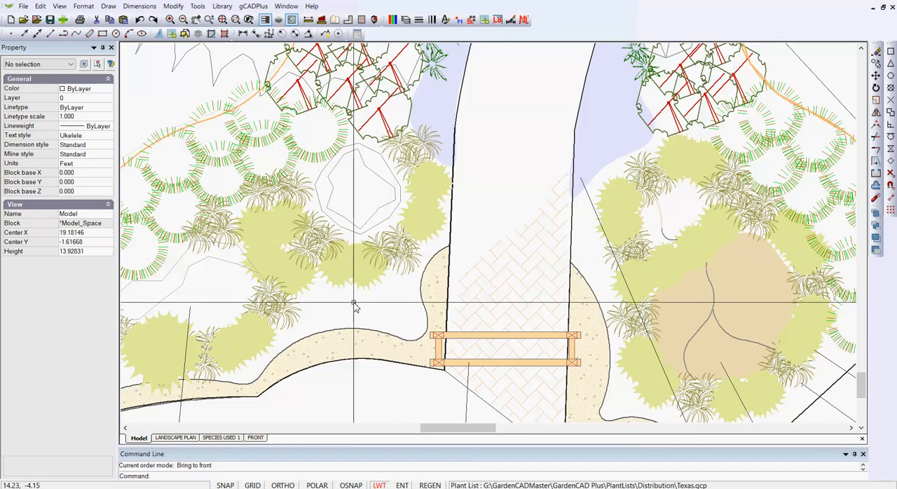
# Reopen the Boulders block east of the path for editing and turn on the border of the large boulder's filled outline
pyautogui.scroll(-2, 352, 304)
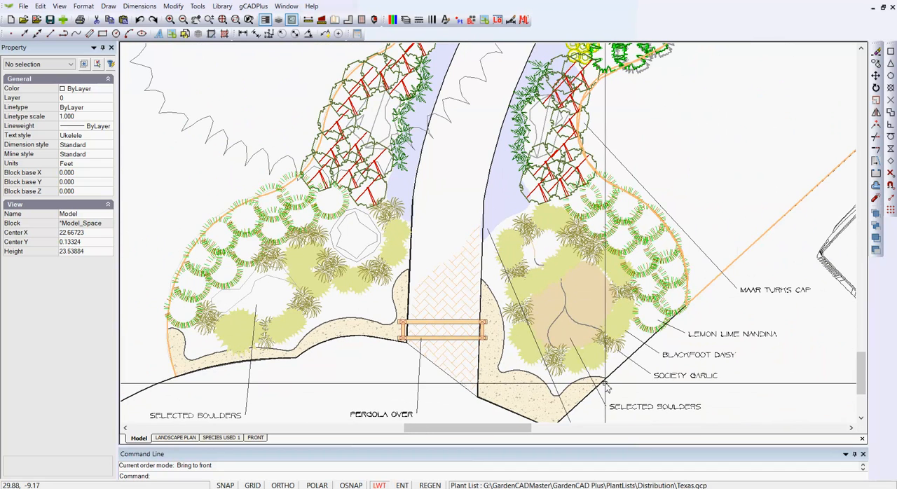
pyautogui.click(586, 312)
pyautogui.rightClick(586, 308)
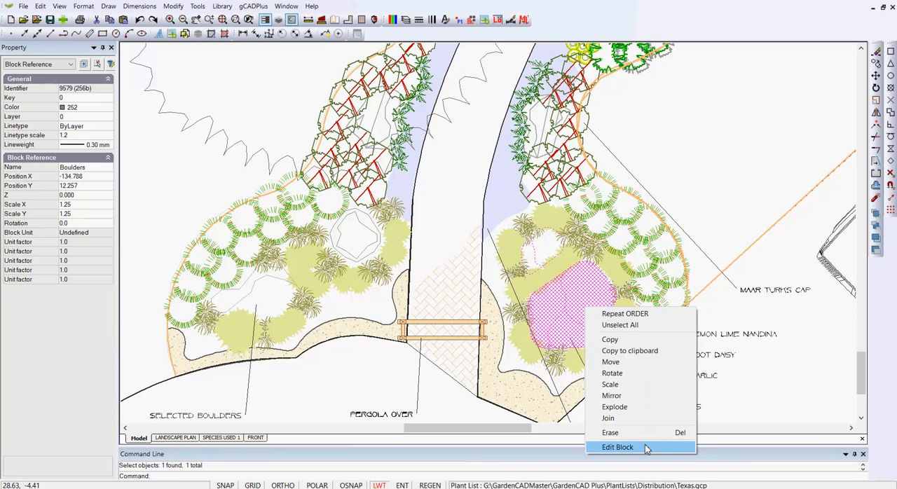
pyautogui.click(646, 449)
pyautogui.click(610, 213)
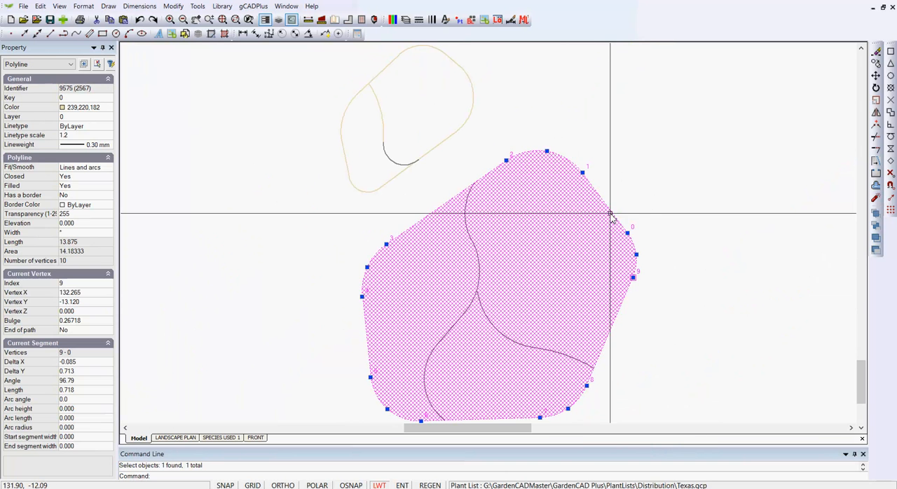
pyautogui.click(100, 198)
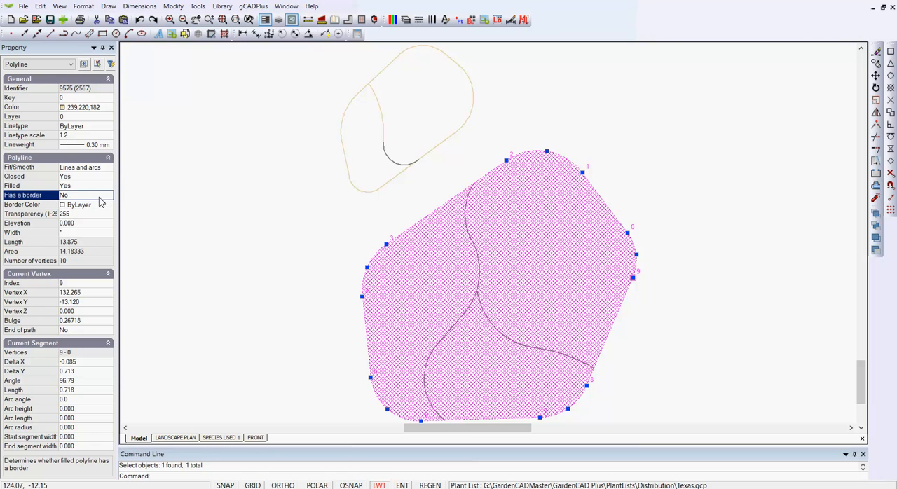
# Set the large boulder's border color to dark gray and return to the plan
pyautogui.click(106, 204)
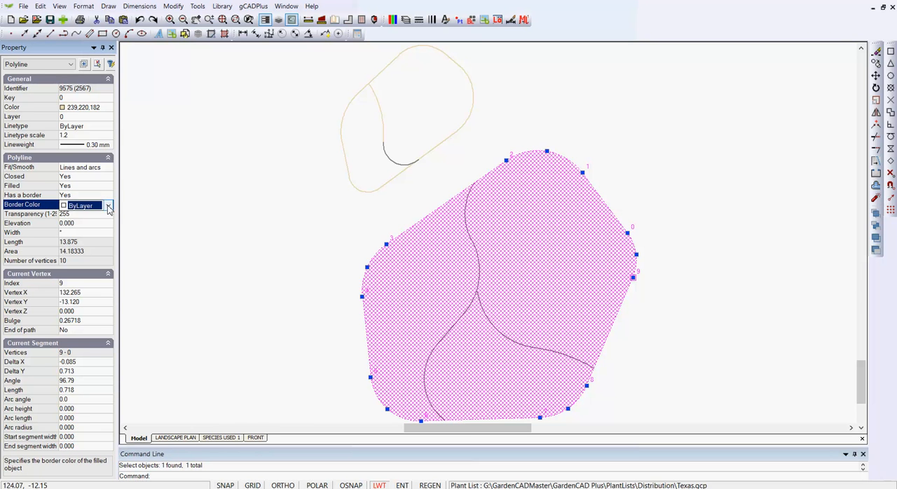
pyautogui.click(108, 206)
pyautogui.moveTo(109, 324); pyautogui.dragTo(113, 445)
pyautogui.click(89, 439)
pyautogui.press('Escape')
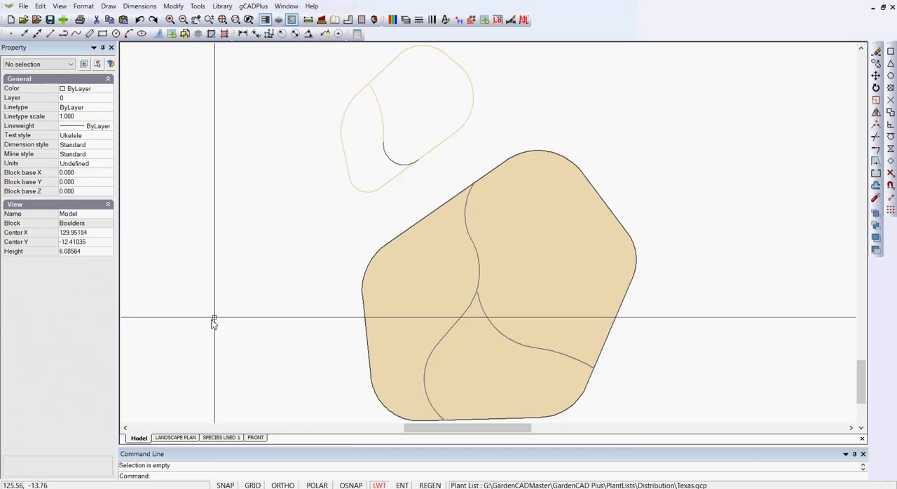
pyautogui.rightClick(255, 250)
pyautogui.click(275, 256)
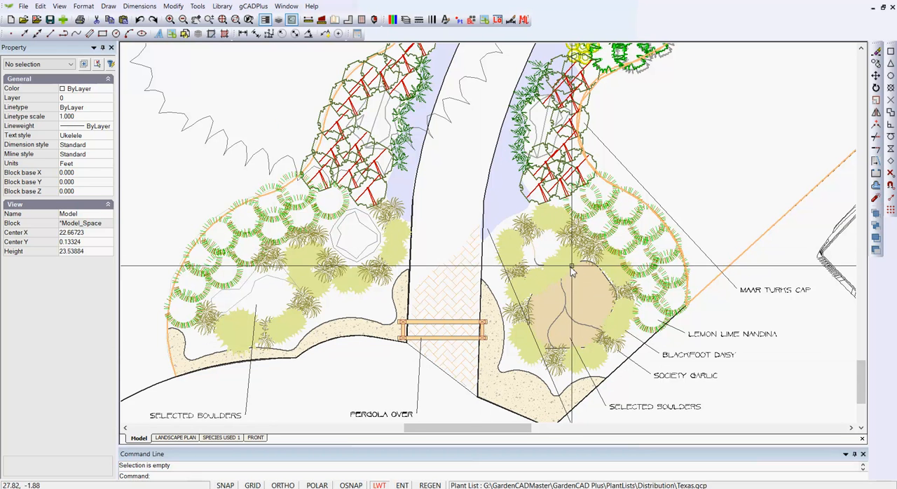
# Open a Blackfoot Daisy symbol above the tan boulder for block editing and turn on its filled outline's border
pyautogui.scroll(4, 572, 272)
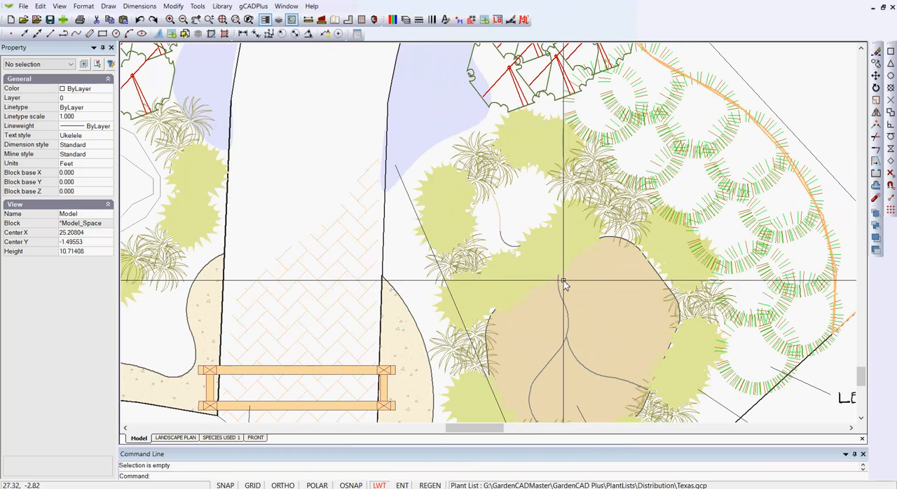
pyautogui.click(569, 225)
pyautogui.rightClick(568, 223)
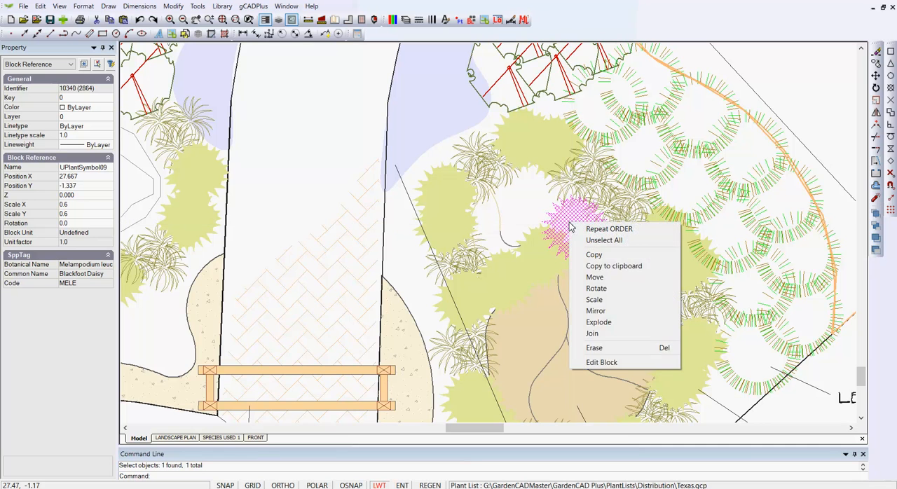
pyautogui.click(601, 362)
pyautogui.click(500, 262)
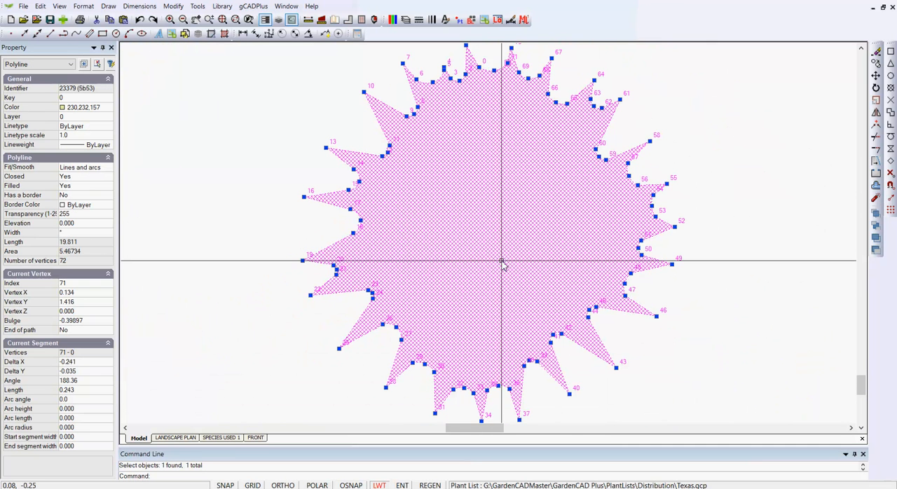
pyautogui.click(108, 197)
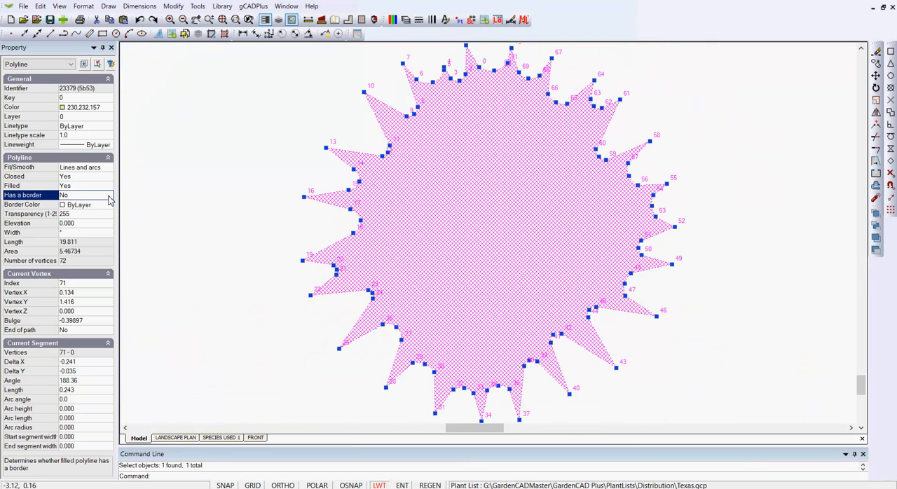
# Set the Blackfoot Daisy outline's border color to 251 and return to the plan
pyautogui.click(108, 206)
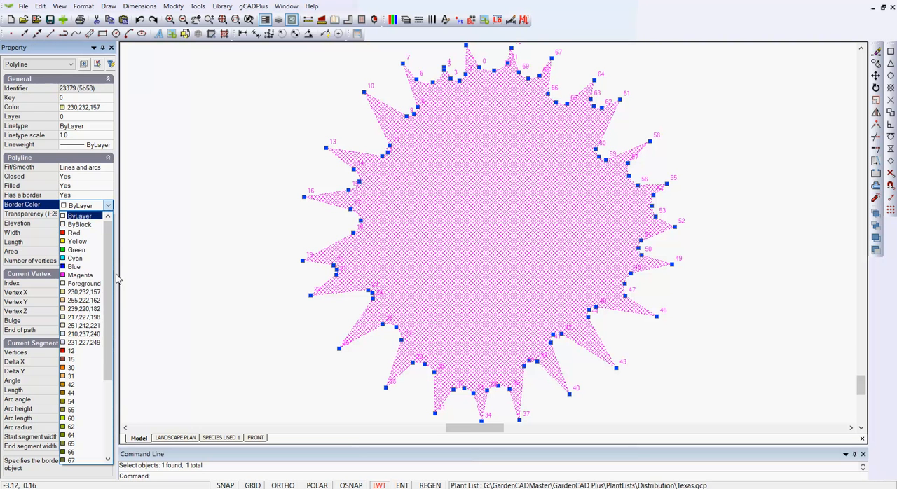
pyautogui.moveTo(110, 304); pyautogui.dragTo(104, 456)
pyautogui.click(72, 435)
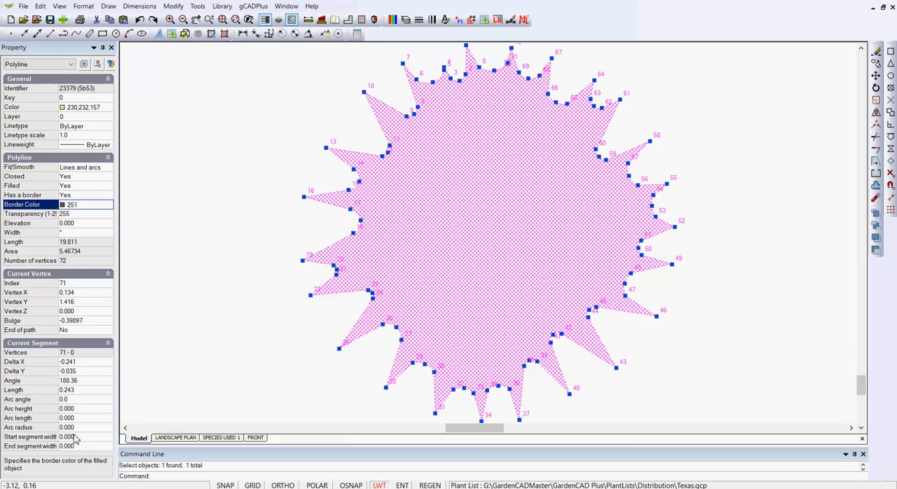
pyautogui.press('Escape')
pyautogui.rightClick(259, 239)
pyautogui.click(287, 241)
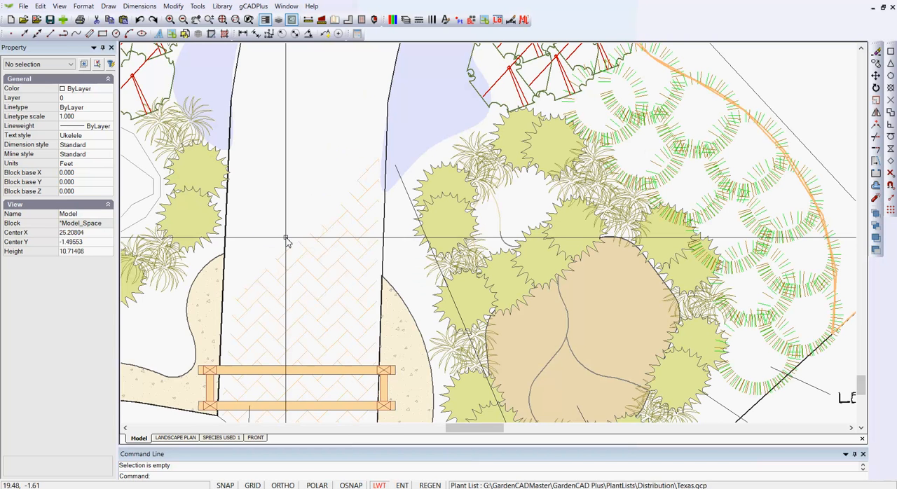
pyautogui.scroll(-2, 317, 288)
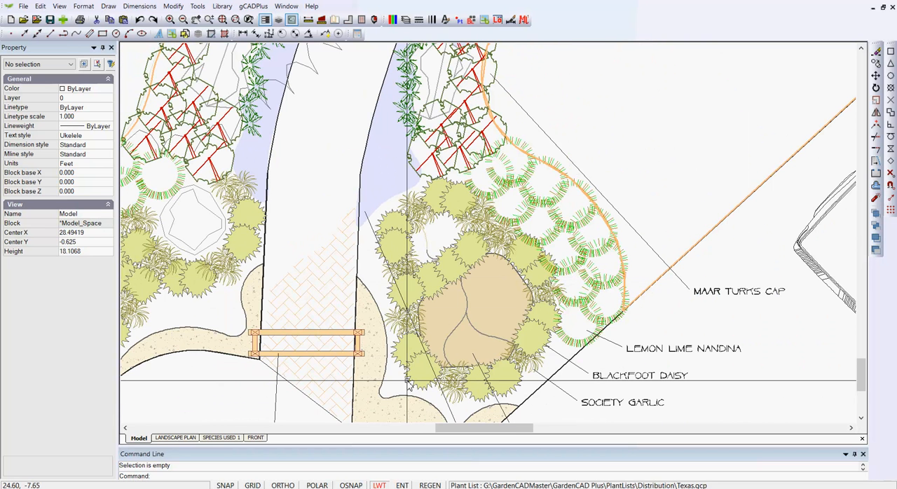
pyautogui.moveTo(409, 381); pyautogui.dragTo(439, 300, button='middle')
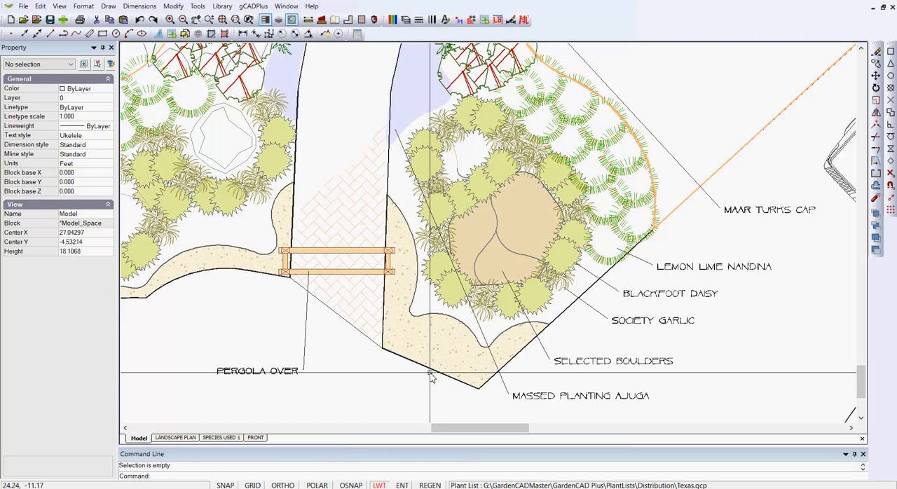